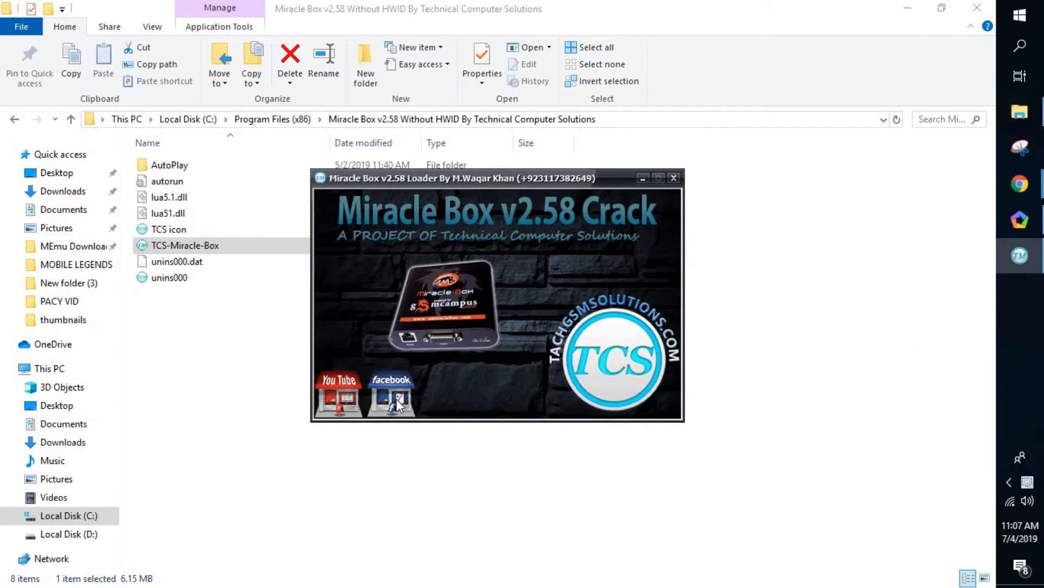
Launch Miracle Box from the loader, minimize File Explorer, and bring up the desktop context menu
left_click(465, 308)
left_click(908, 10)
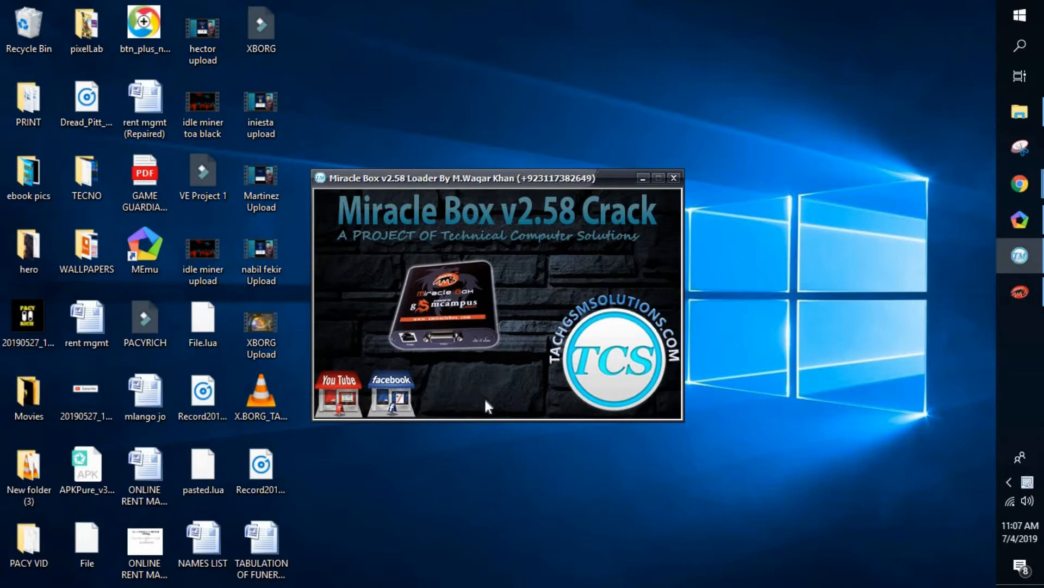
right_click(500, 455)
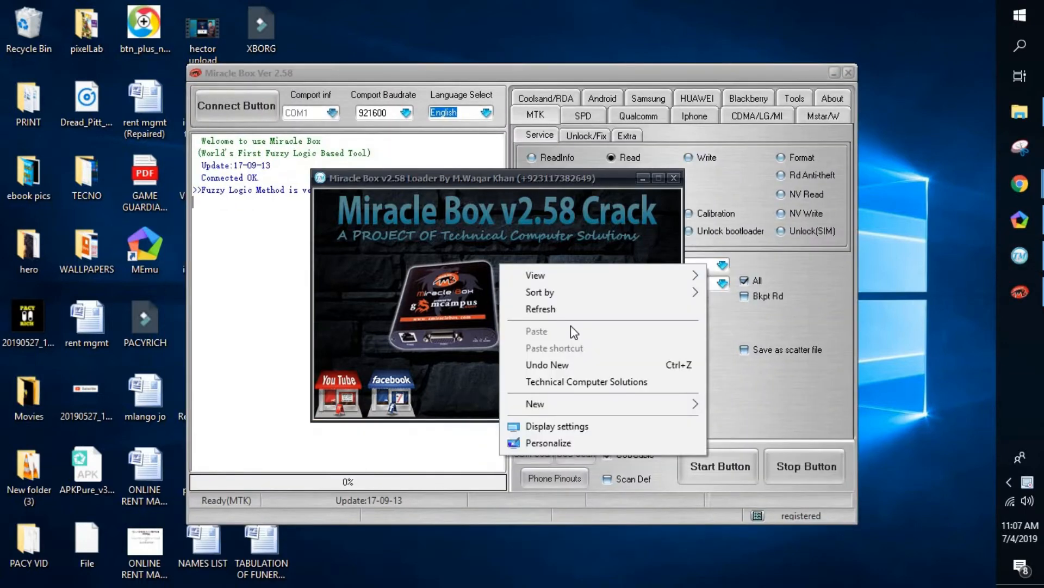
Refresh the desktop, then select ReadInfo on the MTK Service tab and start it
left_click(567, 311)
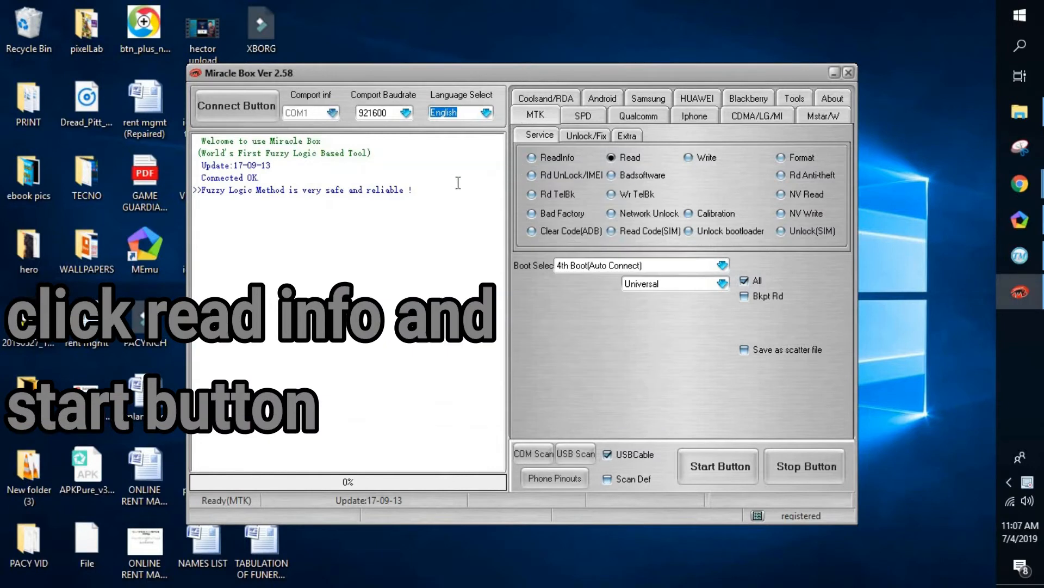
left_click(543, 159)
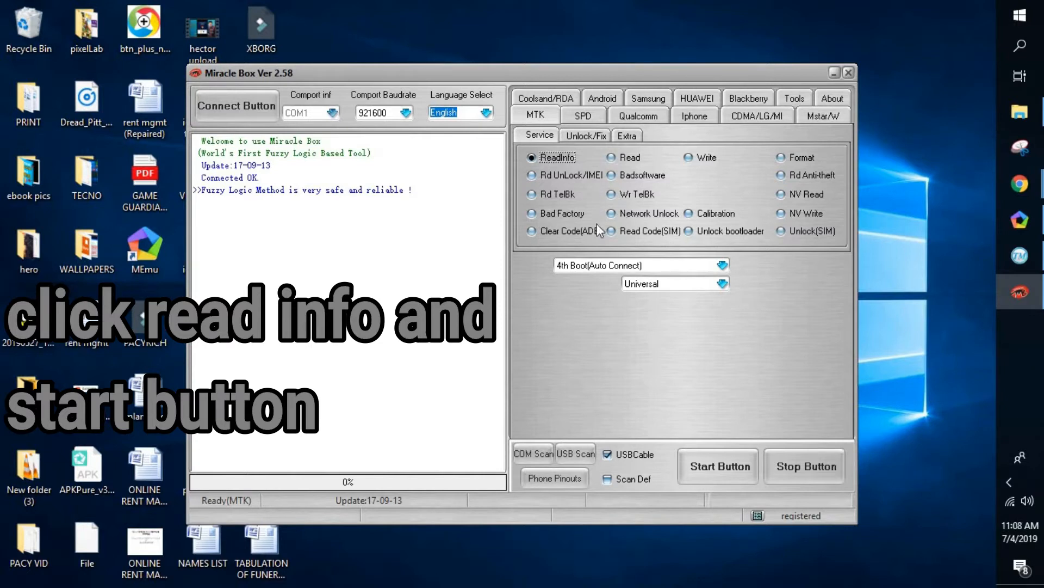
left_click(703, 466)
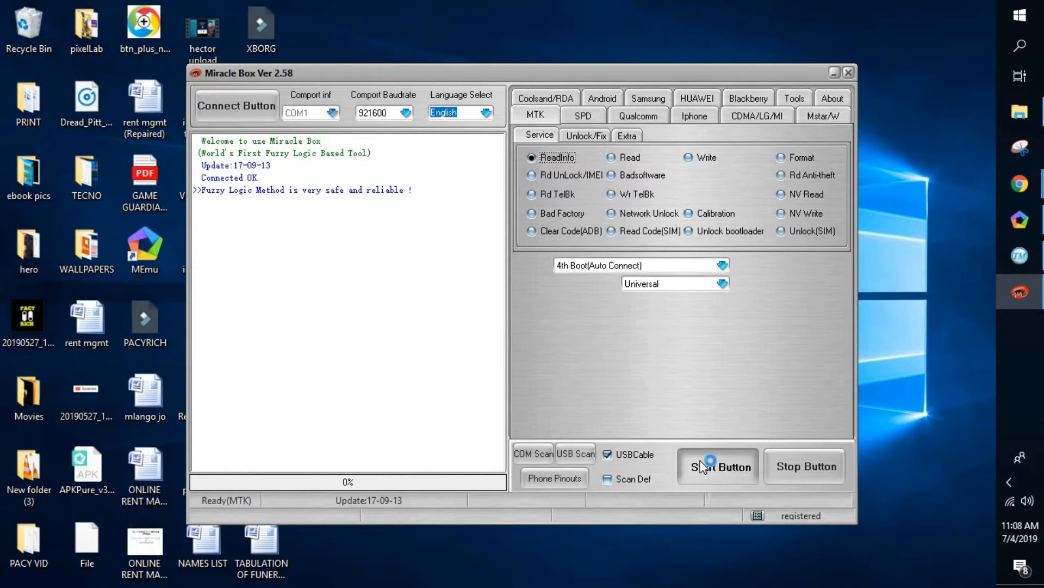
Run ReadInfo to report the MT6261 CPU and GD25LQ32 flash, then select the Read operation
left_click(702, 467)
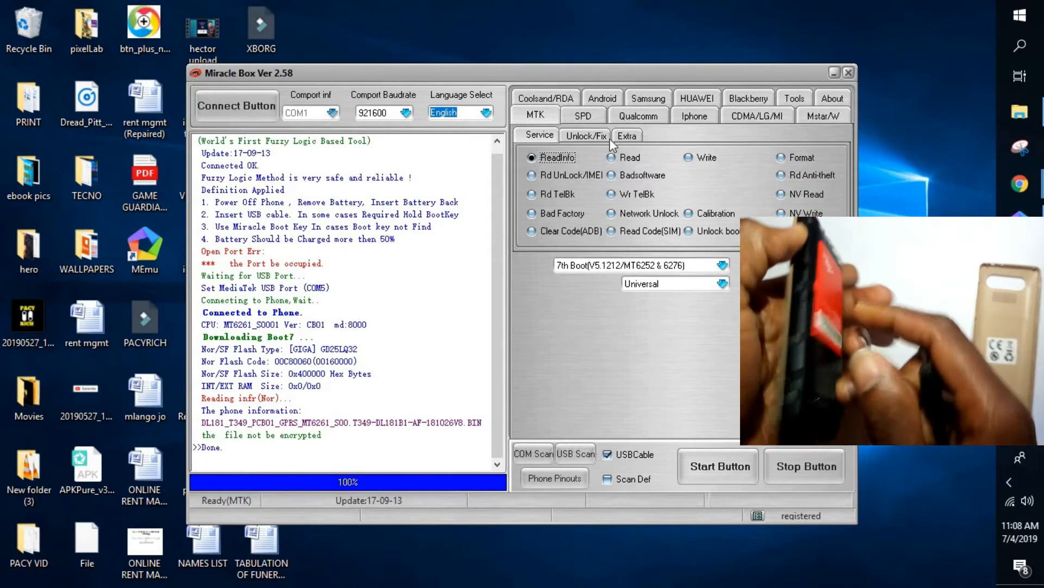
left_click(619, 158)
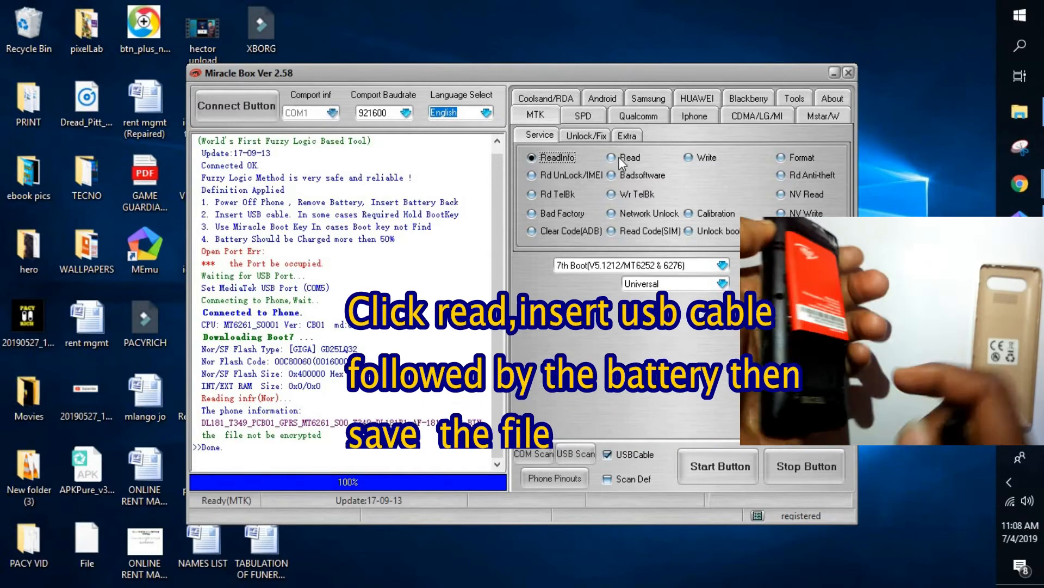
Start the flash Read with the phone connected, finishing at the SaveFile prompt for the .bin dump
left_click(729, 457)
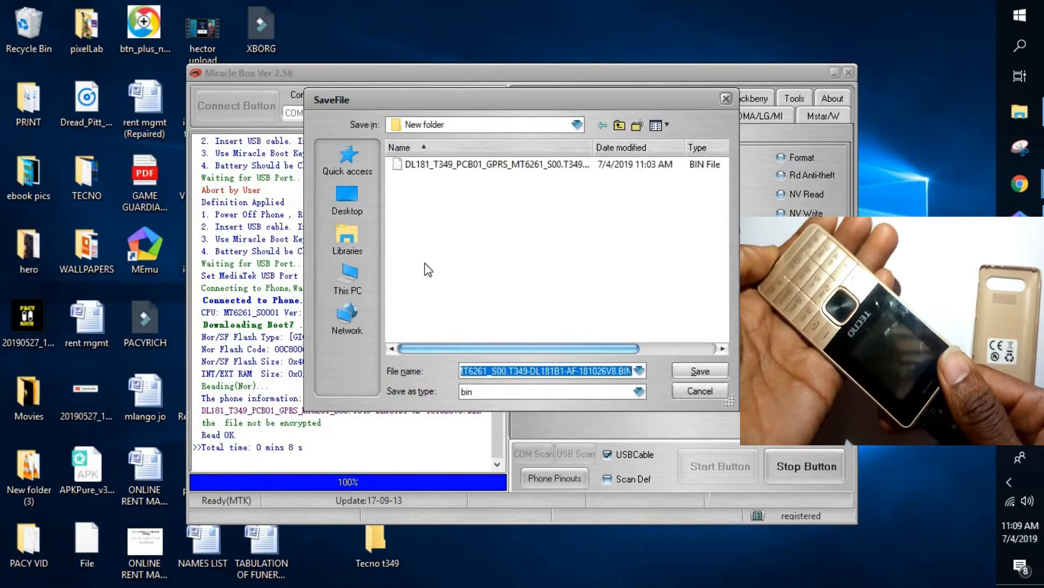
Browse to the Desktop, open the Tecno t349 folder, and save the .bin flash dump there
left_click(353, 189)
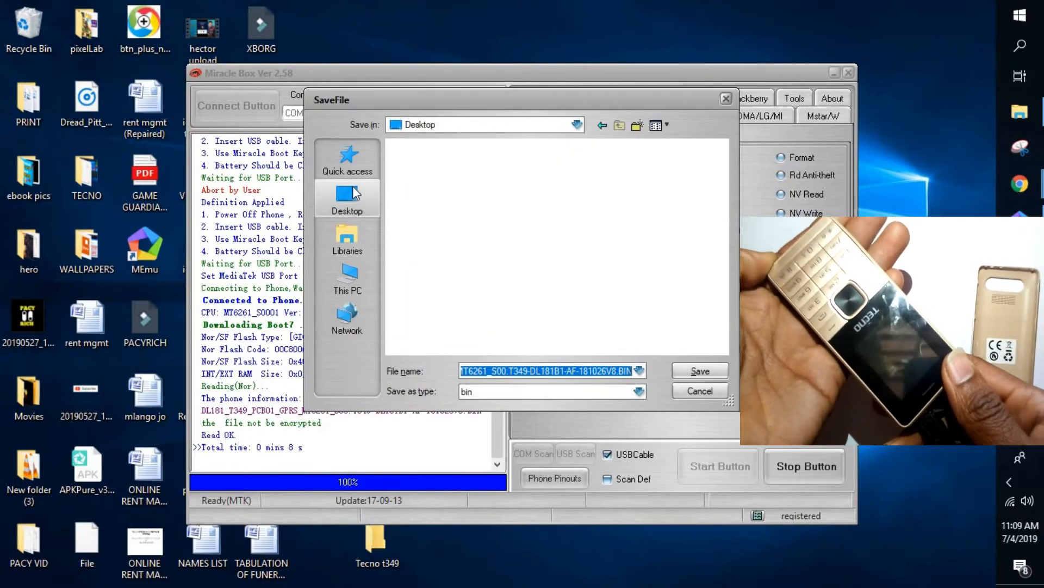
left_click(446, 239)
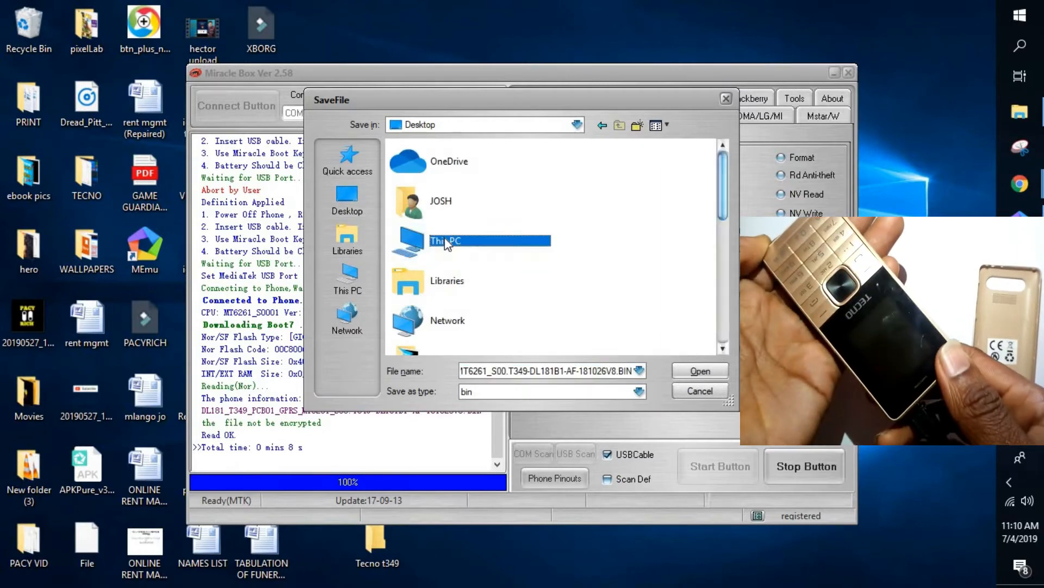
scroll(445, 237, "down", 10)
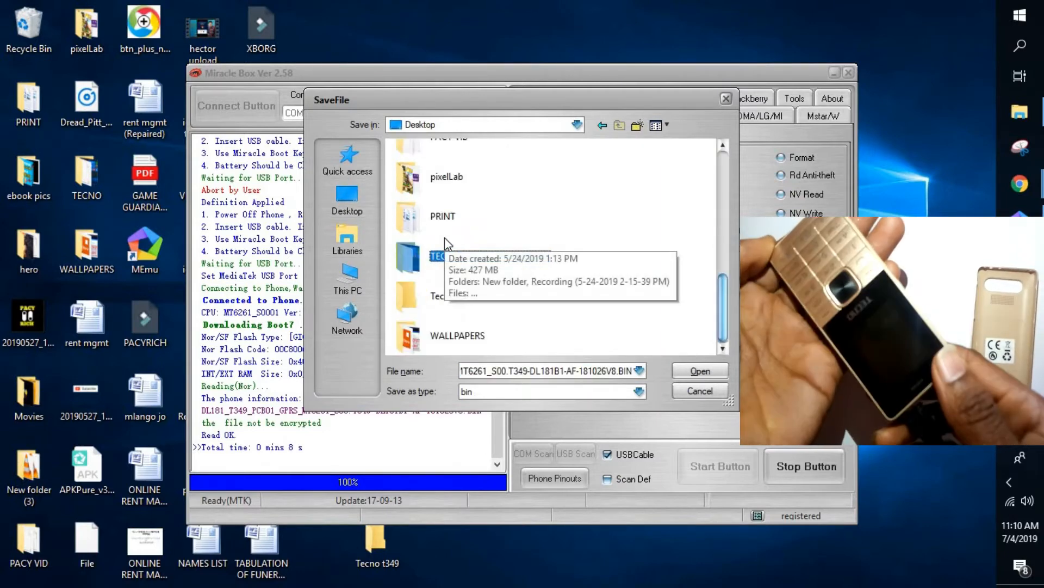
key("t")
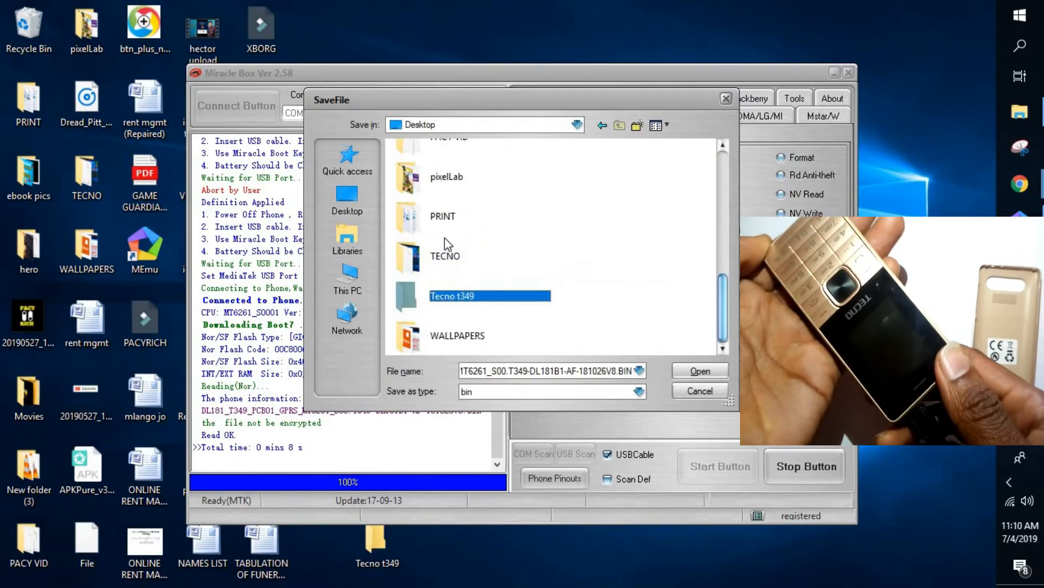
double_click(451, 296)
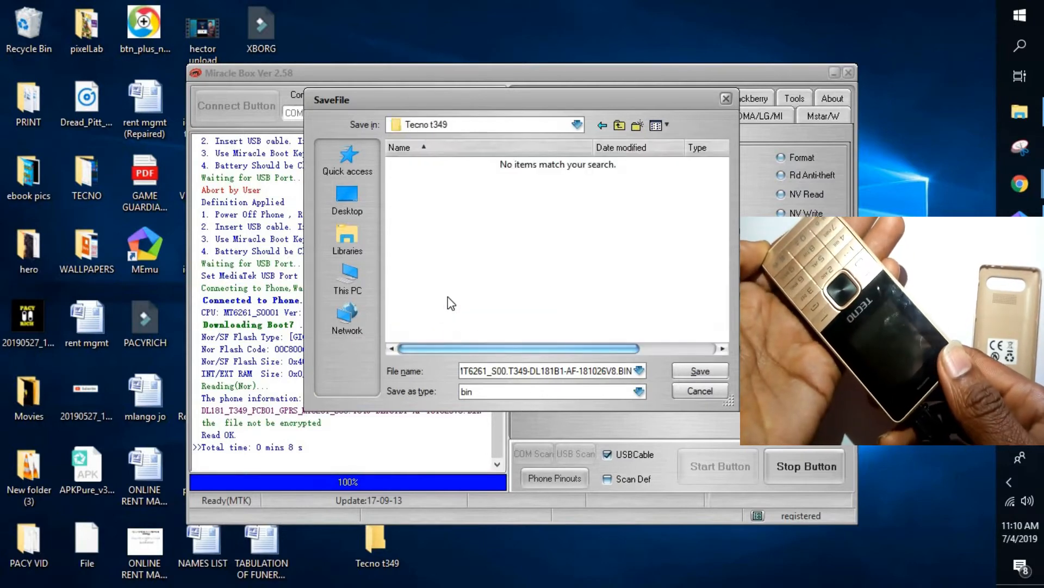
left_click(691, 372)
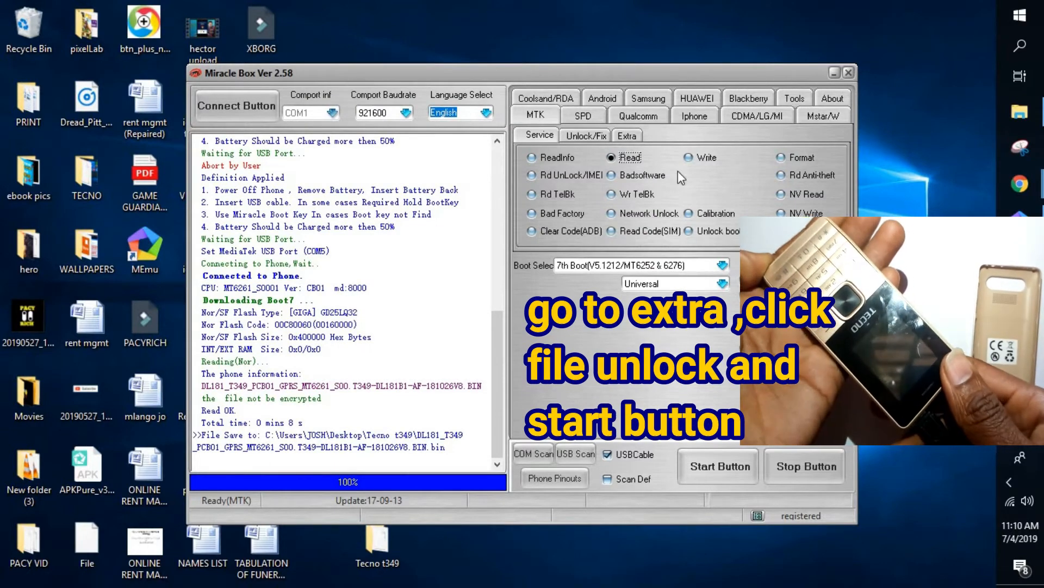
Move from the Unlock/Fix options to the Extra tab showing File Unlock
left_click(596, 135)
left_click(626, 136)
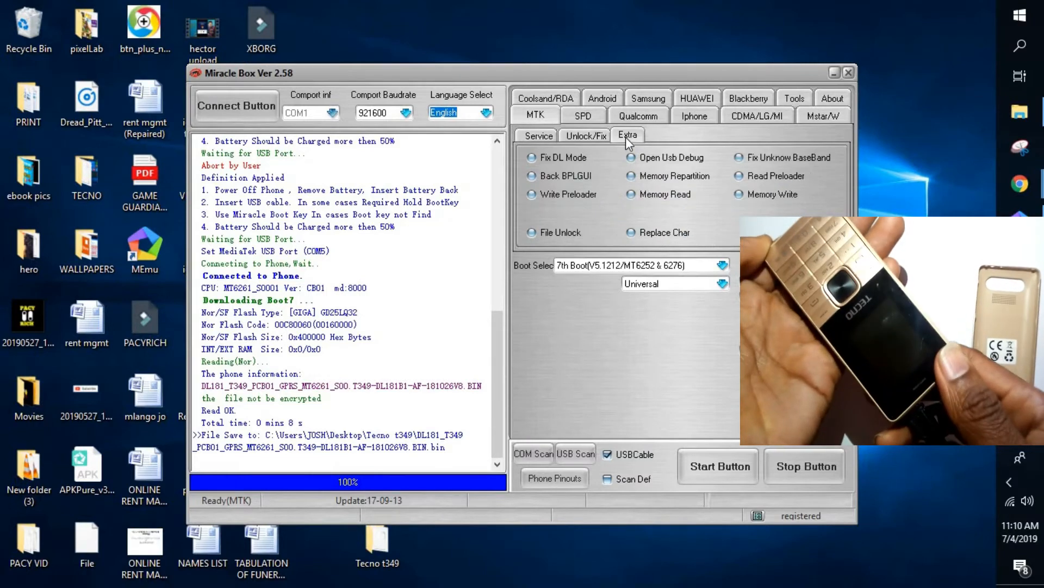
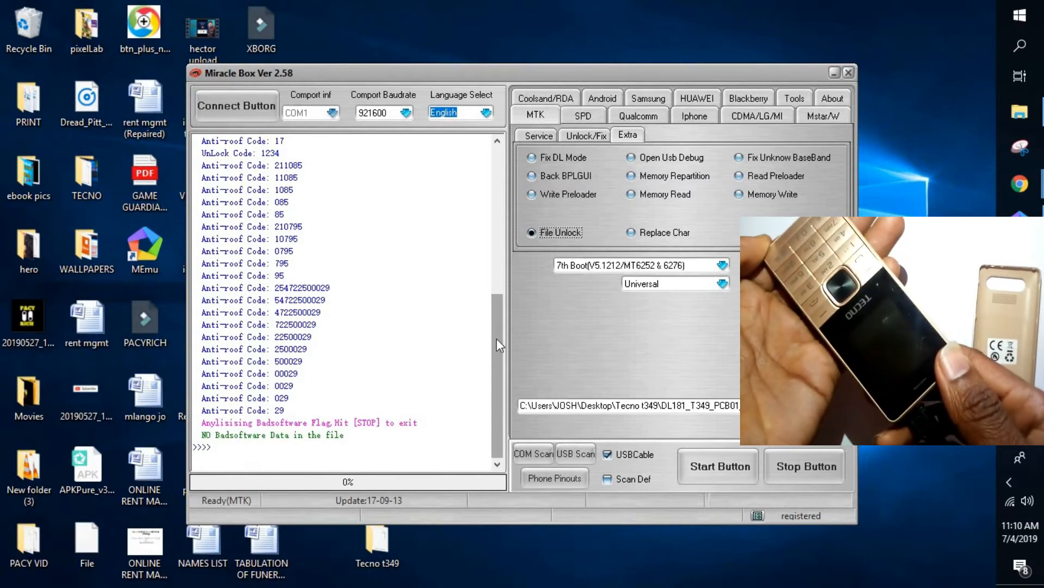
Scroll the File Unlock log all the way up to the top of the anti-roof code list
left_click(497, 143)
left_click(497, 142)
left_click(497, 143)
left_click(497, 143)
left_click(497, 143)
left_click(497, 143)
left_click(497, 143)
left_click(497, 143)
left_click(497, 143)
left_click(498, 144)
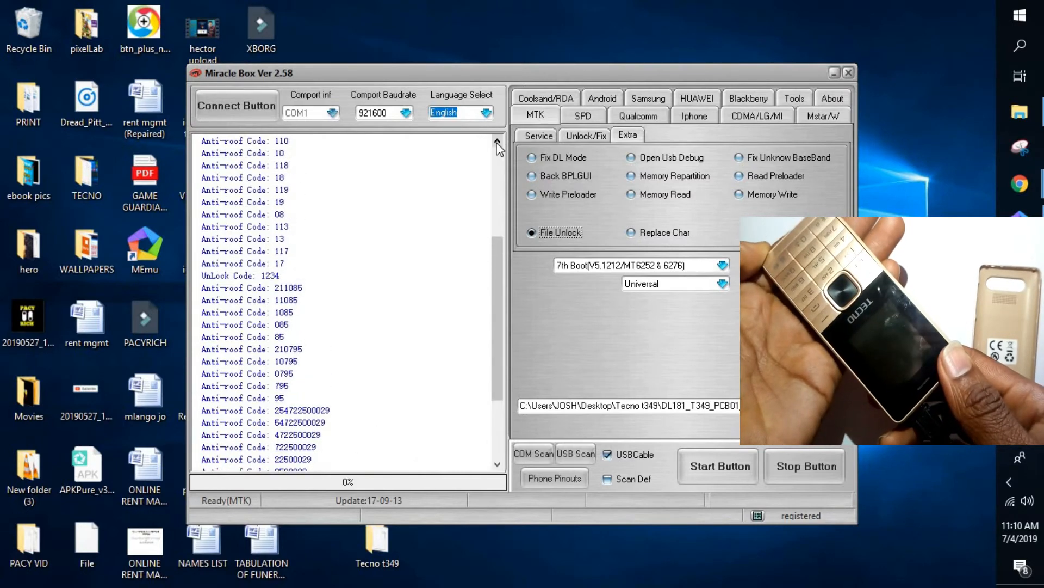
left_click(497, 143)
left_click(496, 143)
left_click(497, 143)
left_click(497, 142)
left_click(497, 143)
left_click(497, 143)
left_click(498, 143)
left_click(498, 142)
left_click(497, 143)
left_click(497, 143)
left_click(497, 143)
left_click(497, 142)
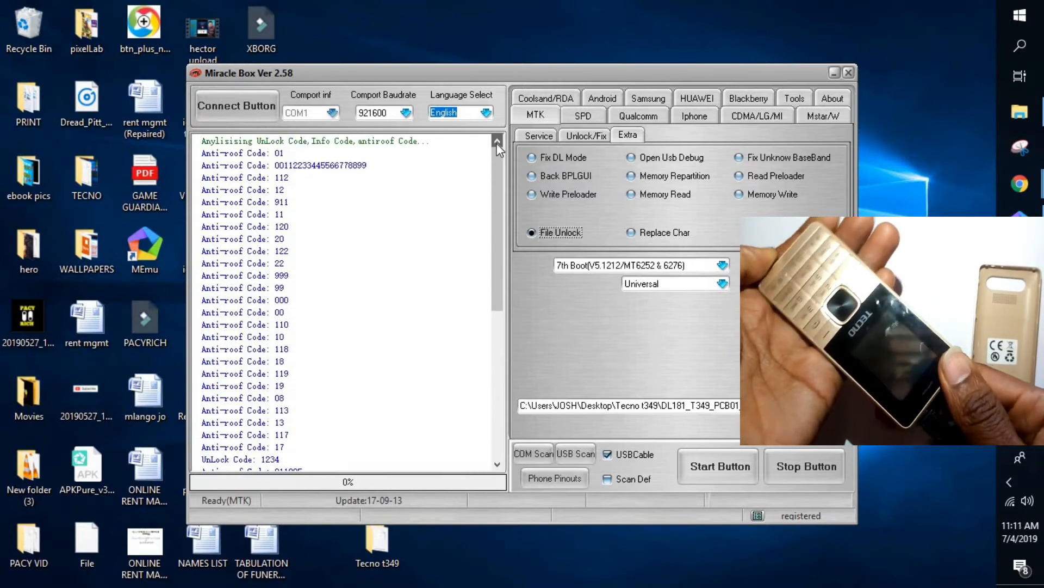
Scroll the log down three lines so the UnLock Code 1234 line shows
left_click(497, 463)
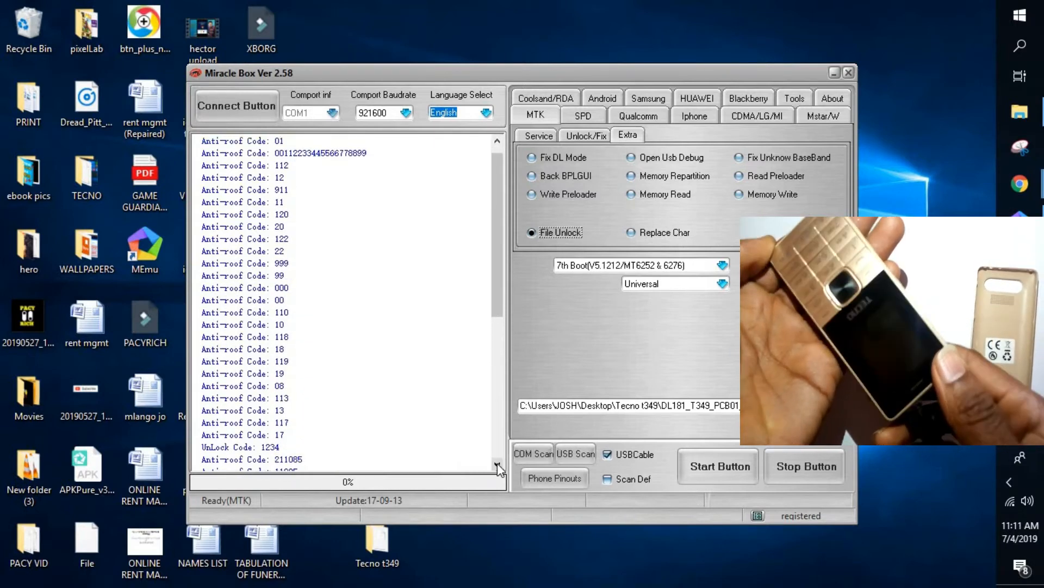
left_click(497, 464)
left_click(497, 463)
left_click(498, 463)
left_click(497, 463)
left_click(497, 464)
left_click(497, 464)
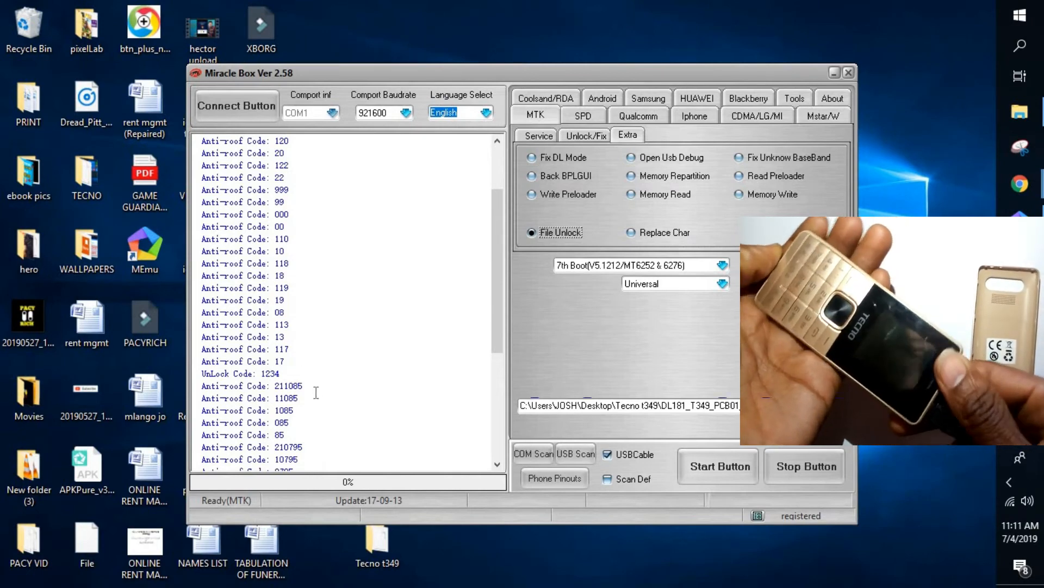
triple_click(288, 373)
left_click(252, 377)
left_click_drag(253, 378, 224, 376)
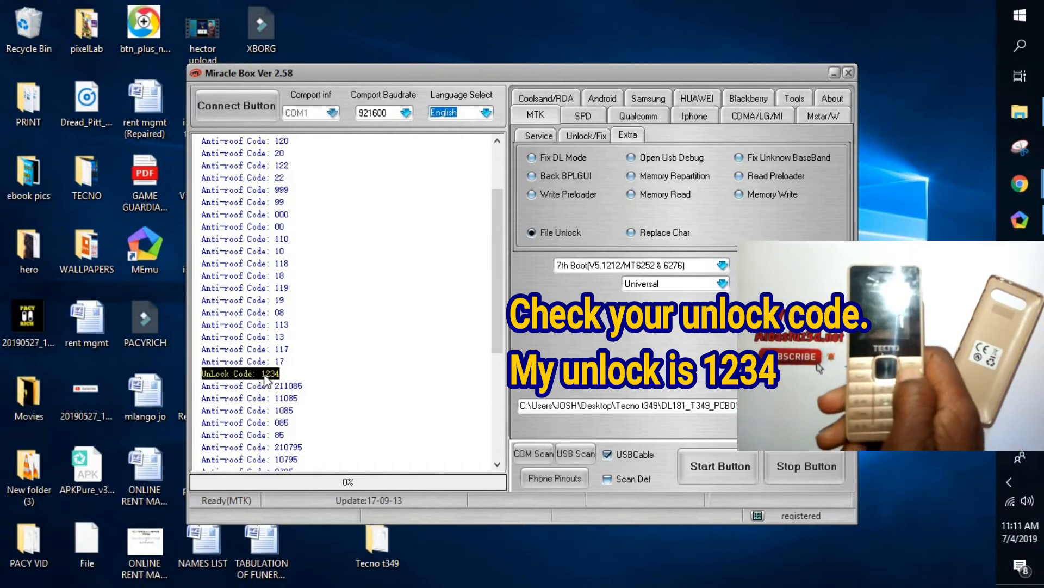
double_click(282, 374)
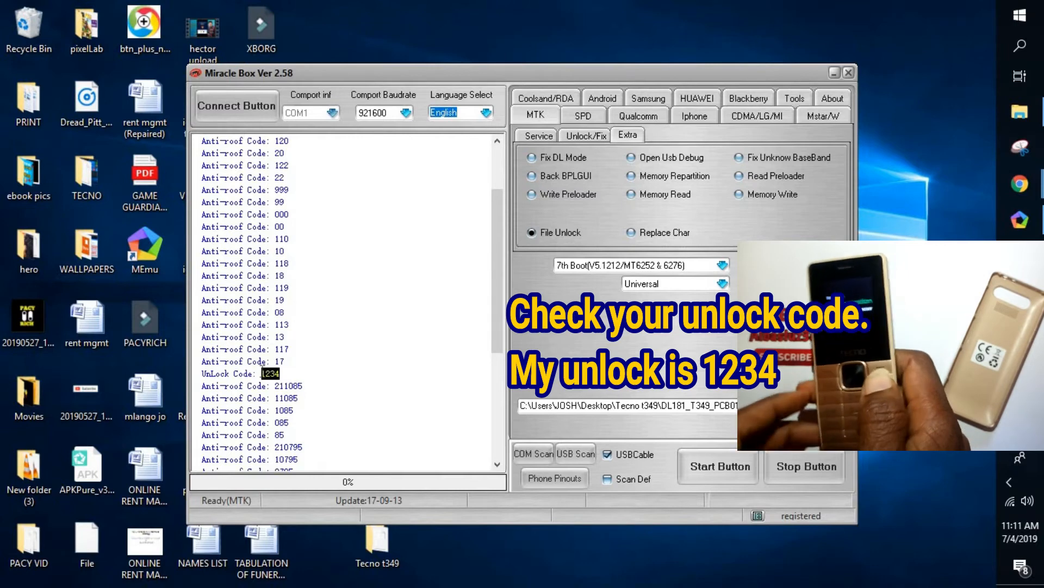
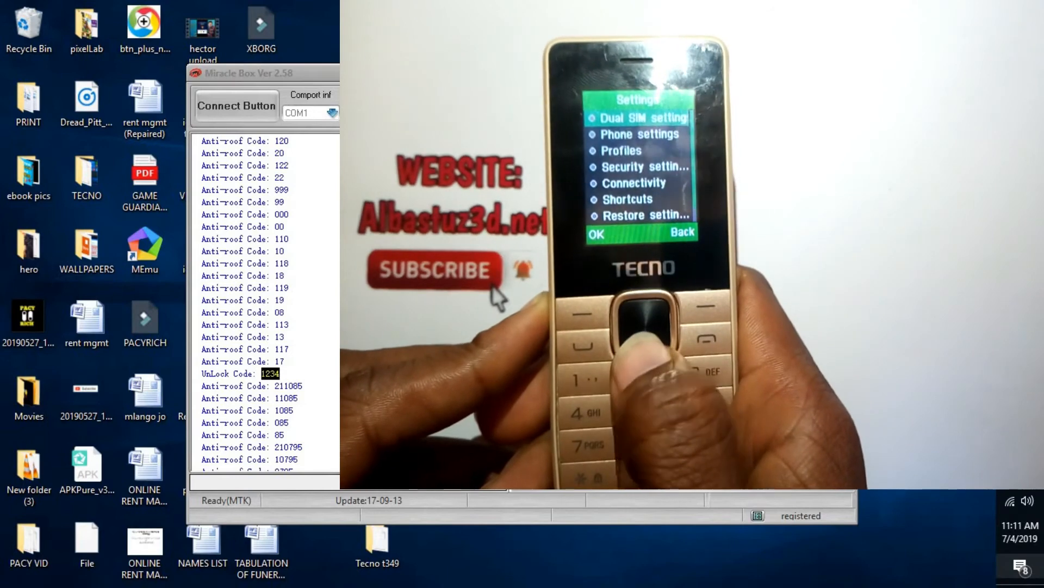
left_click(1024, 575)
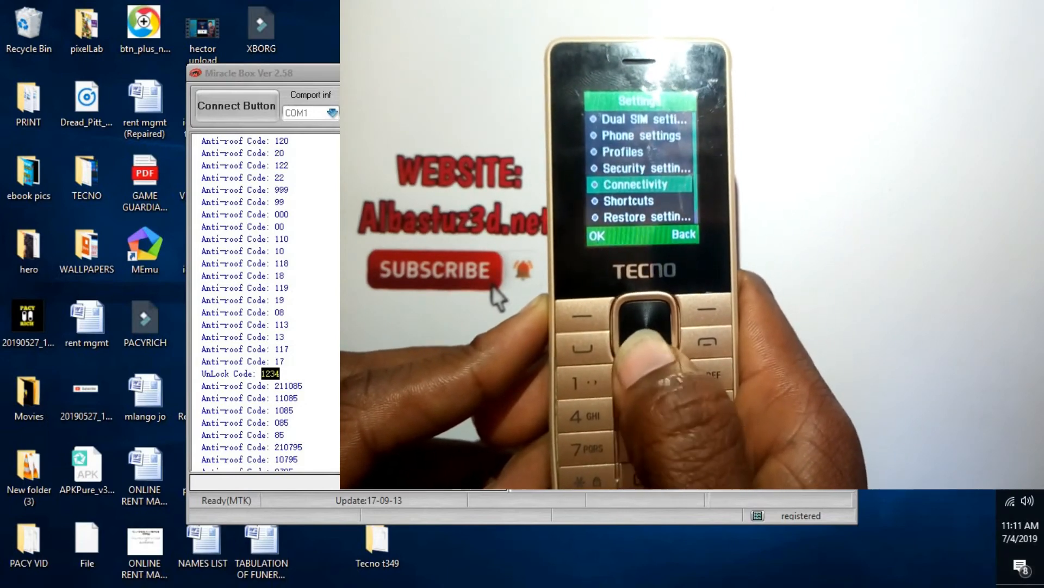